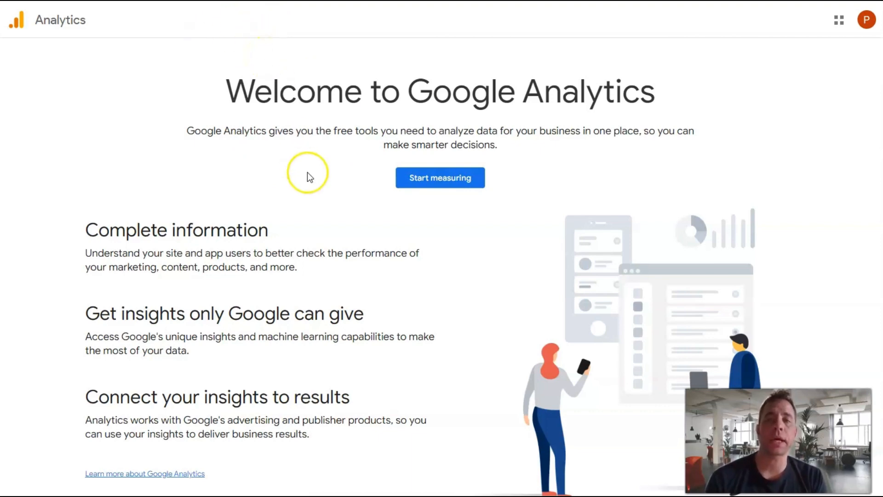
Step: Start measuring, name the new account Pricer Site, keep the default data sharing settings and continue to the property setup
left_click(449, 180)
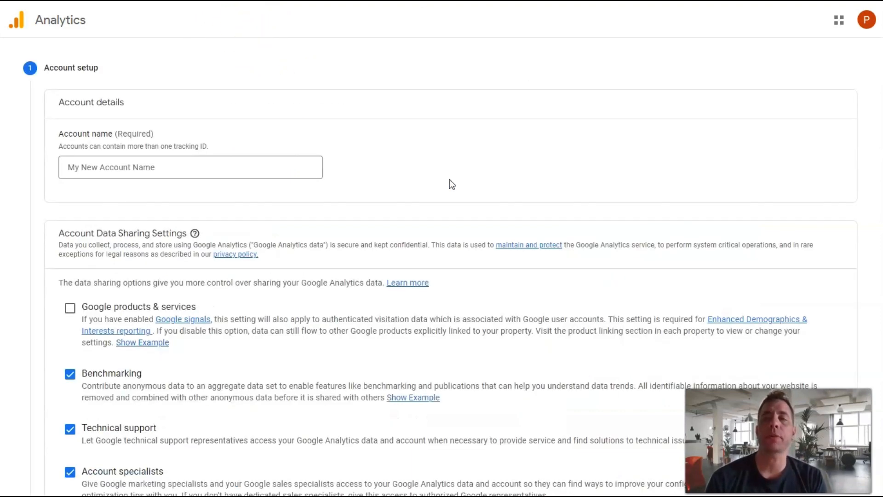
left_click(189, 169)
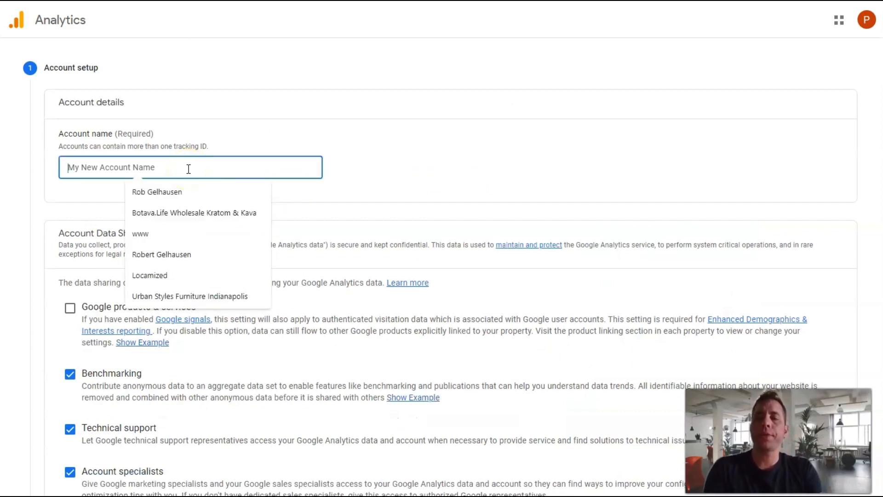
type("Pricer Site")
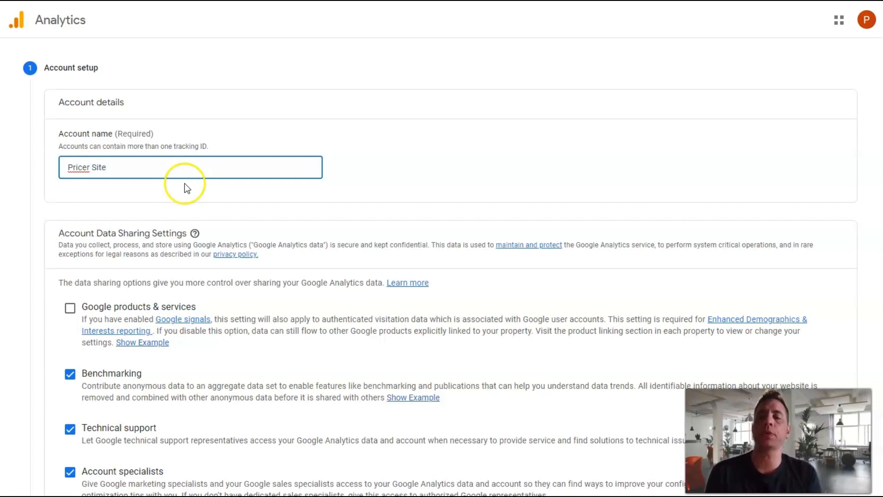
left_click(186, 188)
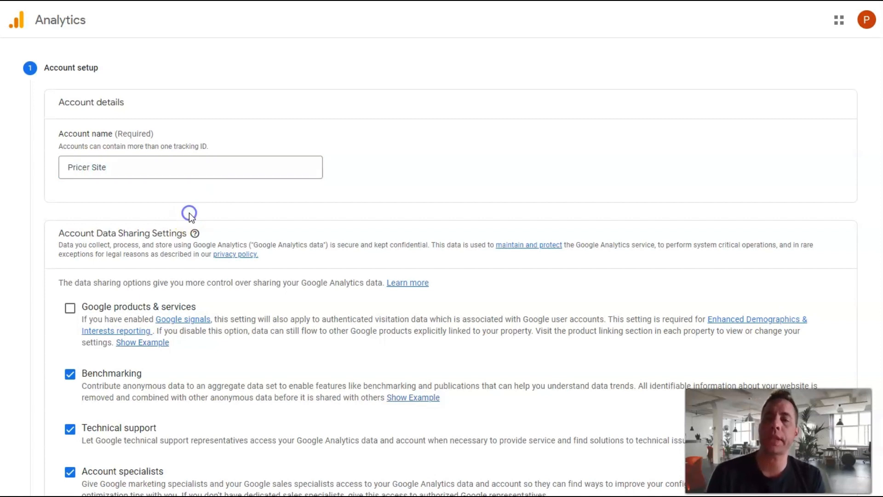
scroll(189, 213, "down", 2)
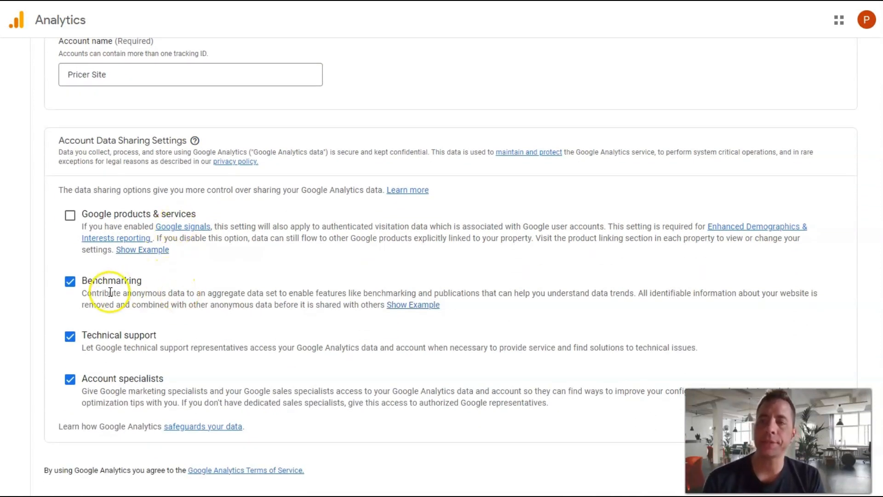
scroll(180, 310, "down", 2)
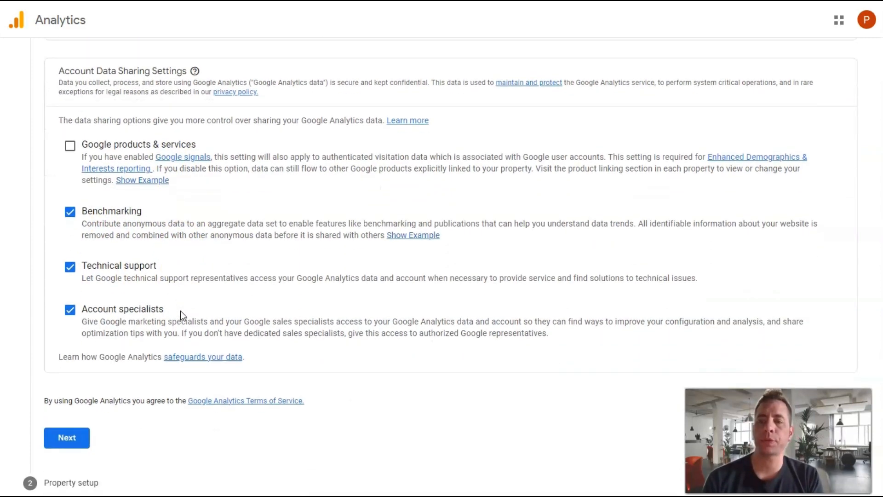
left_click(87, 379)
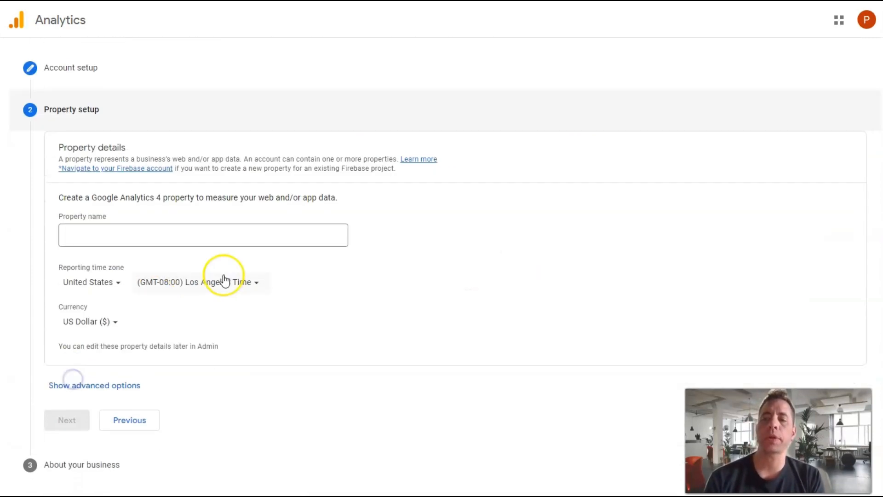
Step: Name the property PricedCamping.com and set its reporting time zone to (GMT-05:00) New York Time
left_click(121, 233)
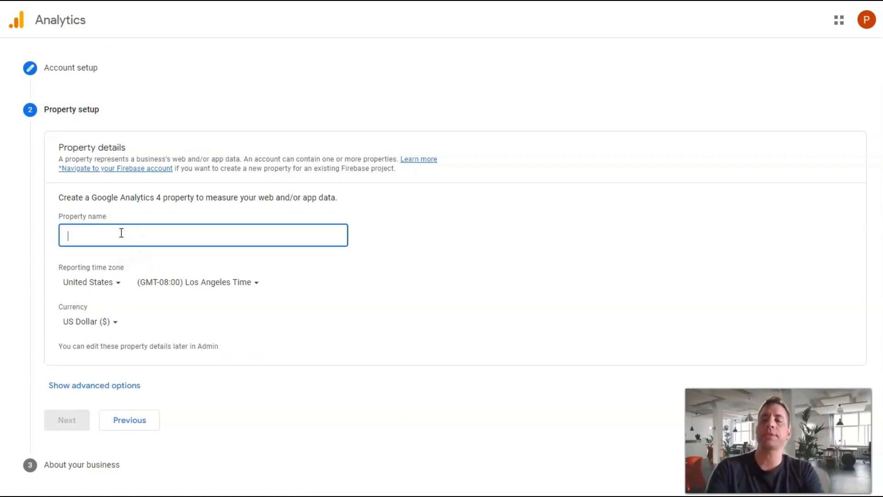
type("Price")
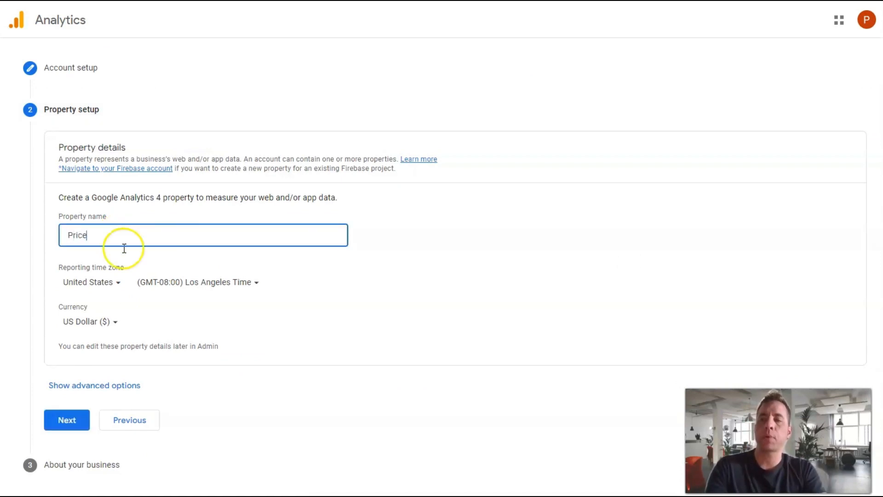
type("d Camping.com")
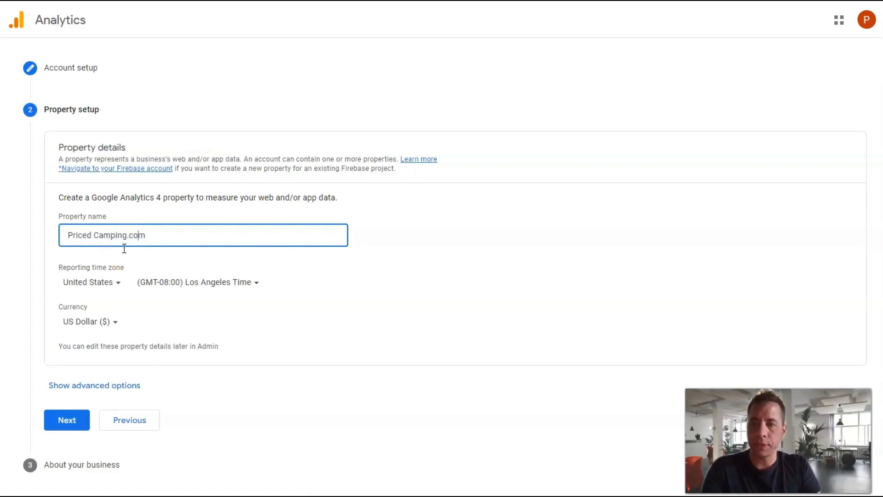
key("BackSpace")
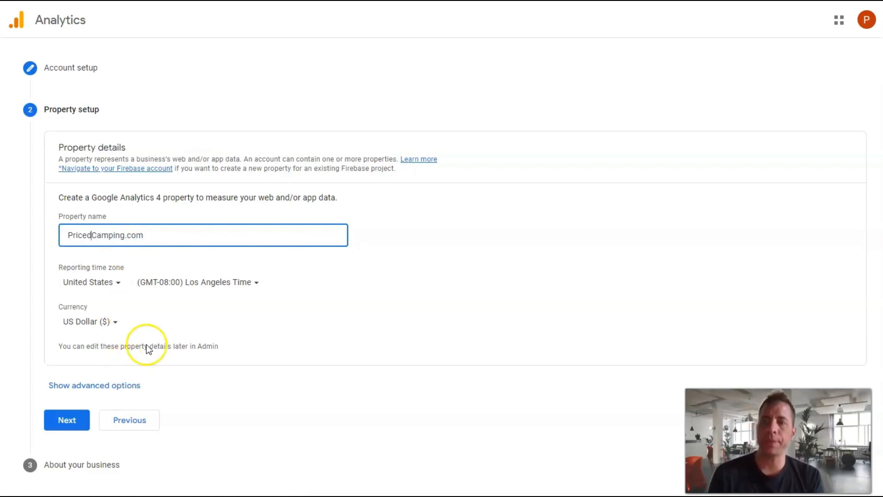
left_click(202, 285)
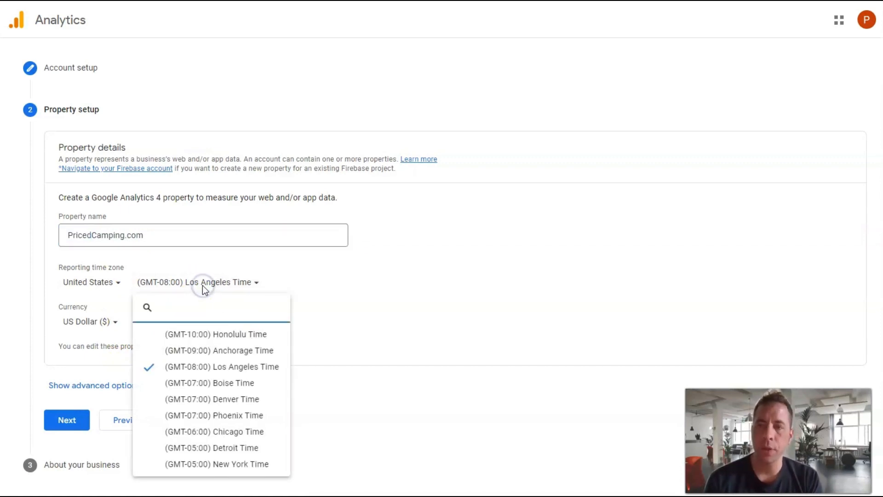
left_click(200, 464)
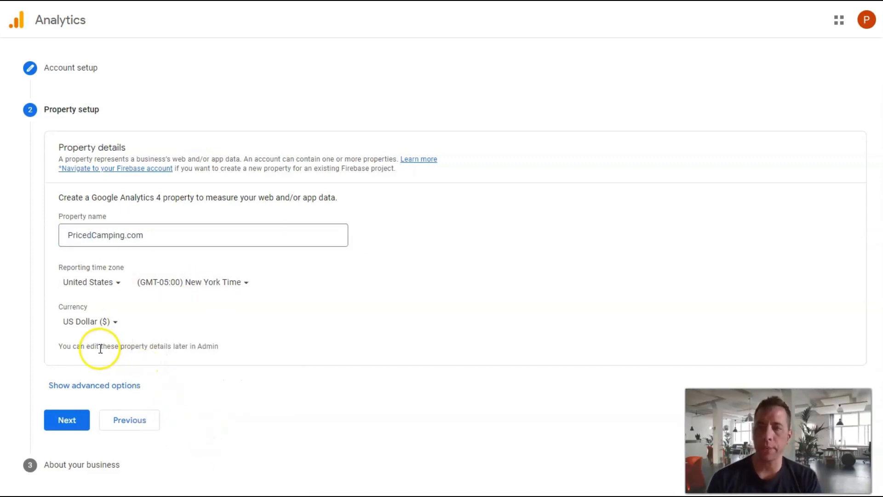
Step: Enable creation of a Universal Analytics property in the advanced options of the property setup
left_click(87, 386)
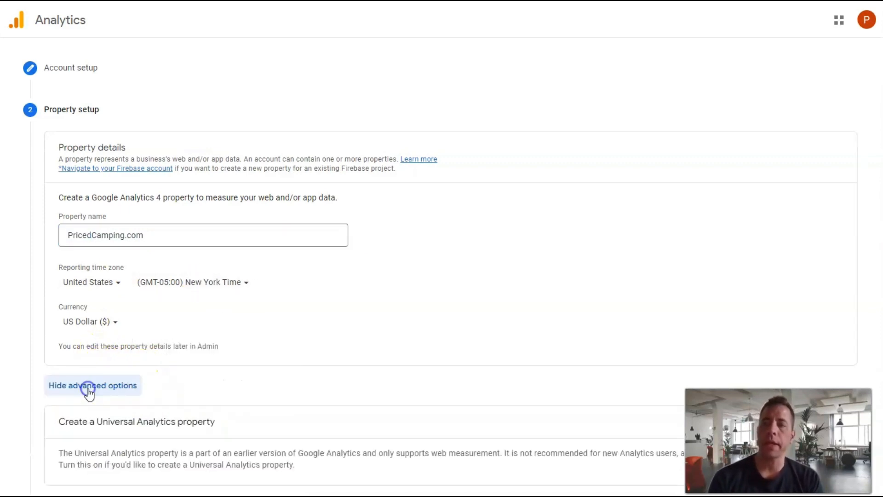
scroll(254, 354, "down", 2)
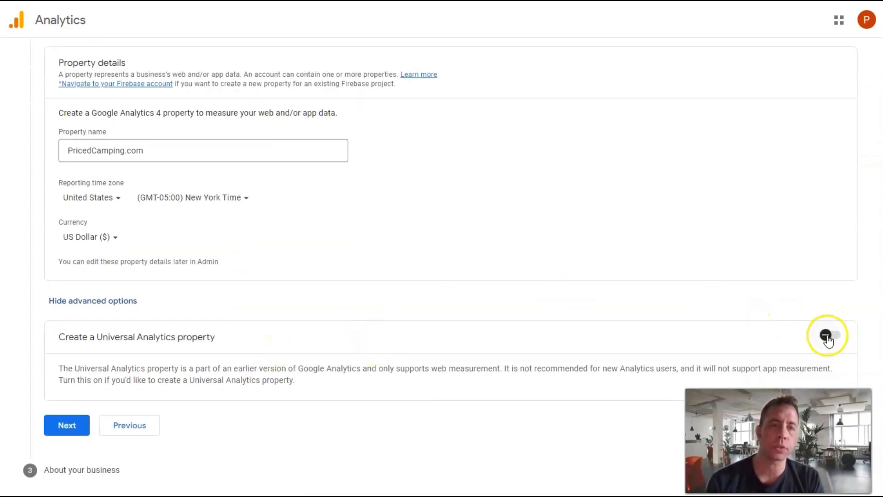
left_click(826, 335)
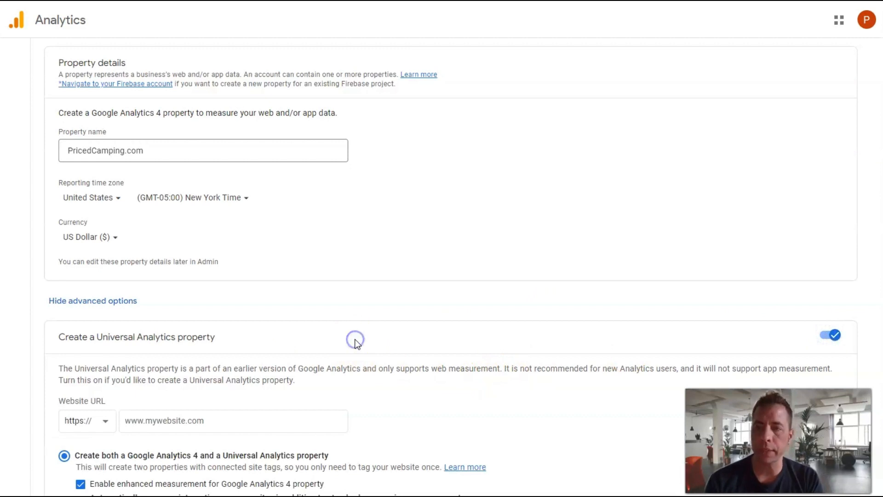
scroll(355, 339, "down", 1)
scroll(356, 339, "down", 1)
left_click(349, 215)
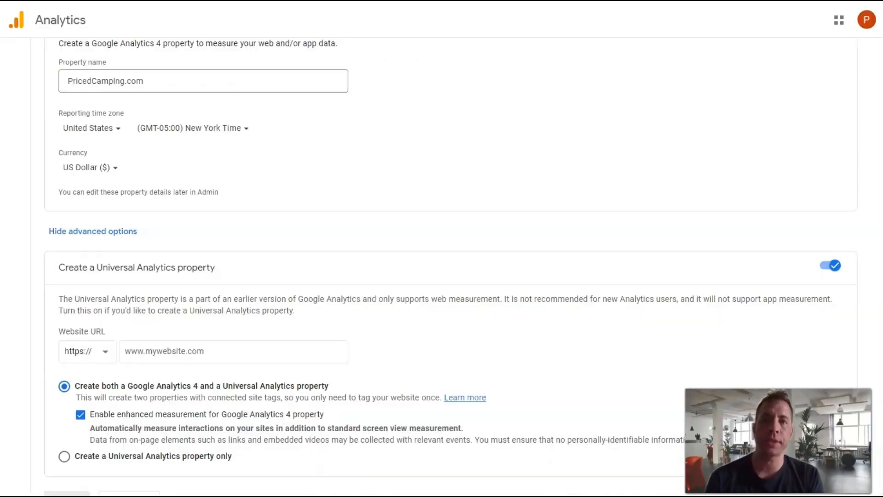
left_click(235, 354)
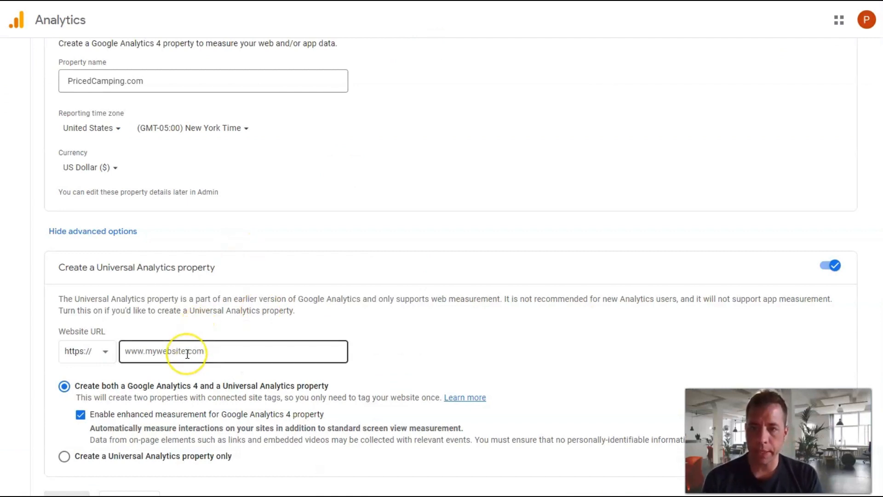
type("https://www.pricedcamping.com/")
left_click_drag(153, 355, 83, 350)
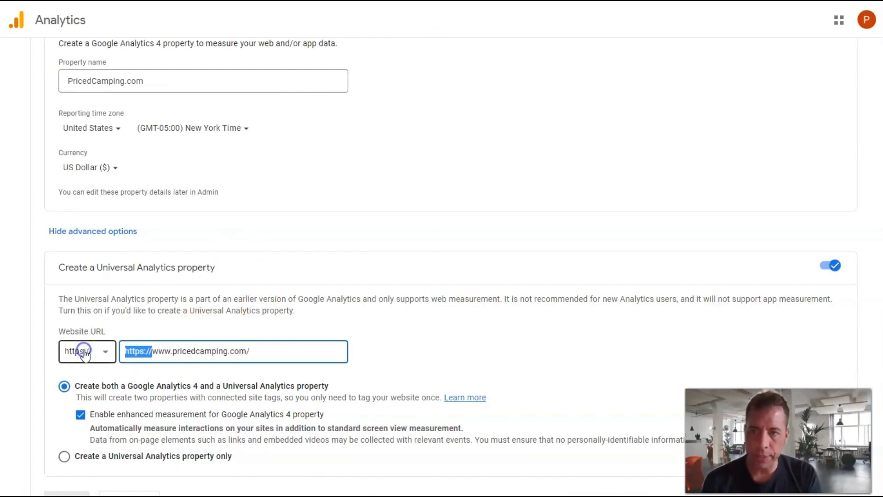
key("BackSpace")
left_click(250, 351)
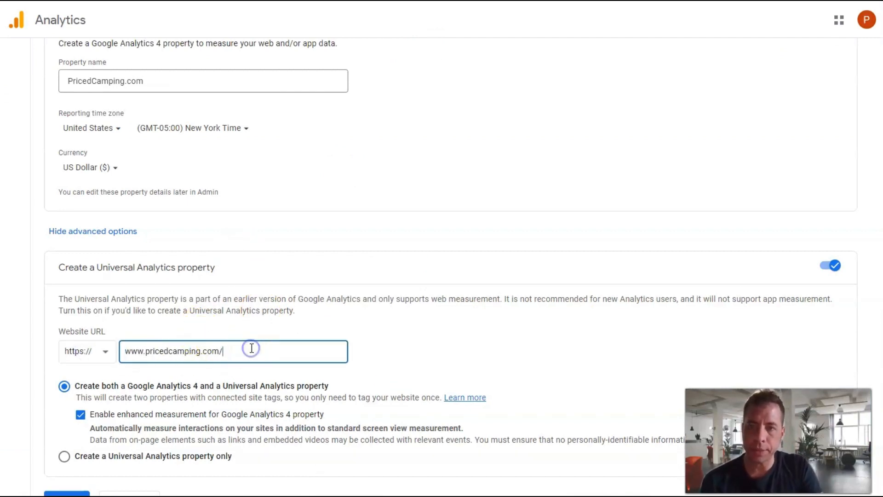
key("BackSpace")
left_click(118, 388)
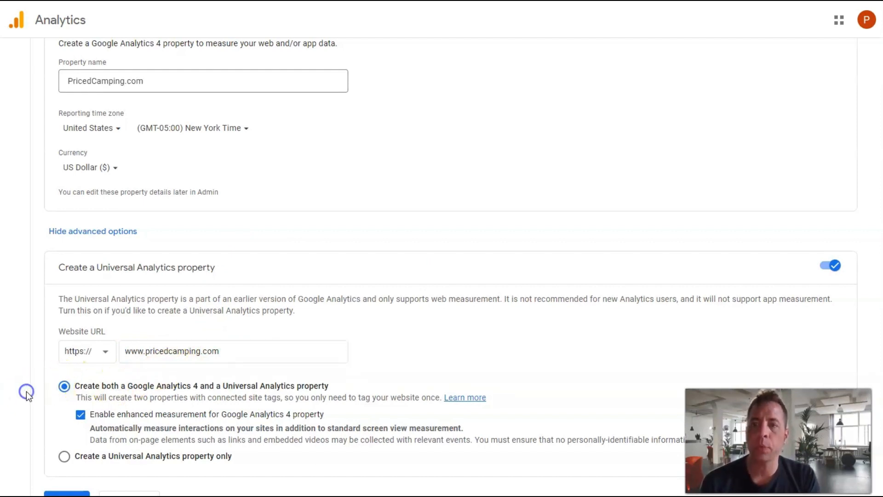
scroll(26, 391, "down", 2)
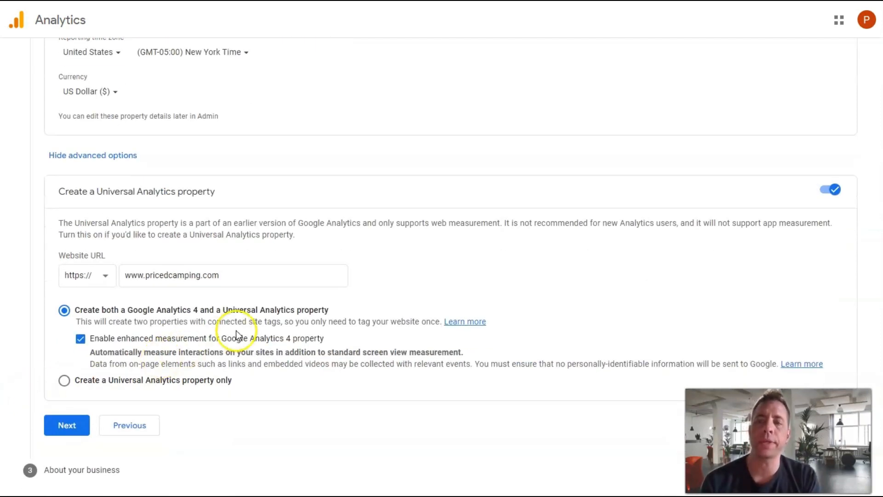
left_click(68, 425)
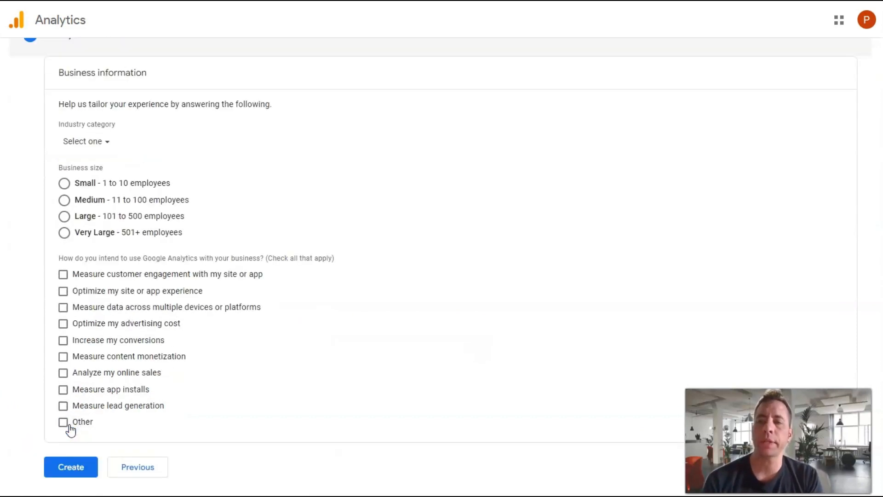
Step: Set the industry category to Shopping and the business size to Small - 1 to 10 employees
left_click(86, 142)
left_click(113, 330)
left_click(64, 183)
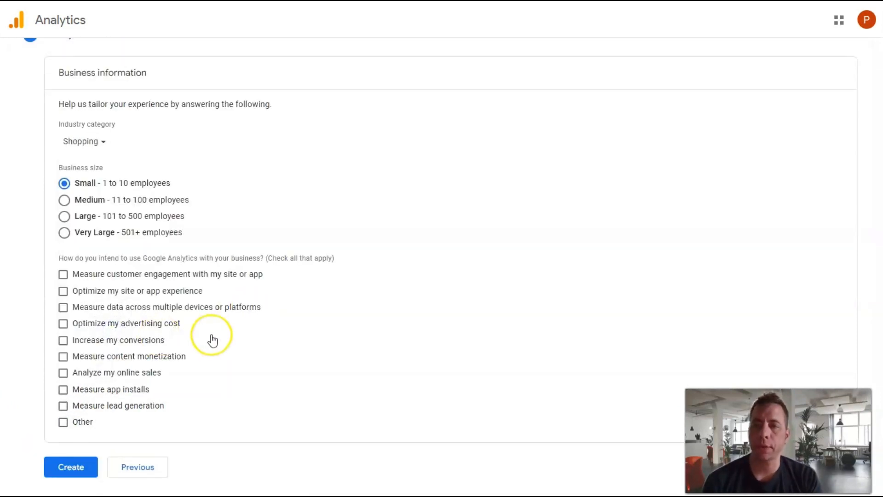
Step: Select every intended use of Google Analytics from customer engagement to lead generation, leaving out Other, and create the account
left_click(63, 274)
left_click(63, 290)
left_click(63, 307)
left_click(63, 323)
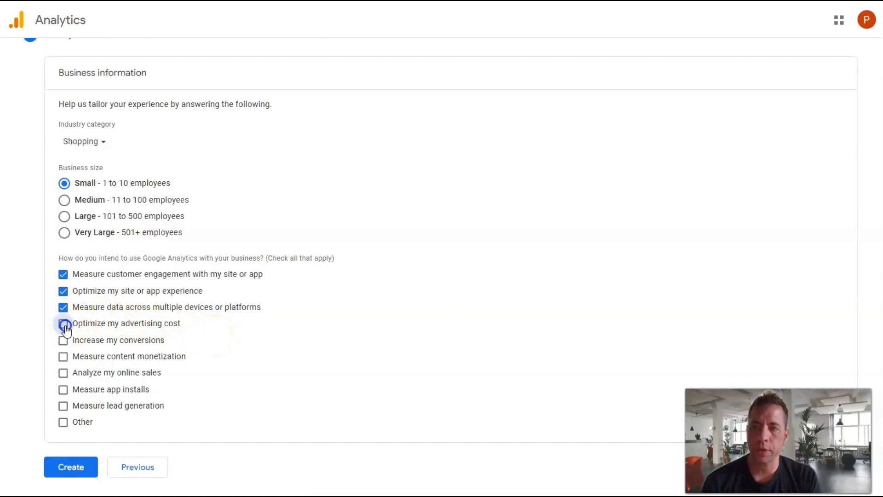
left_click(63, 341)
left_click(63, 357)
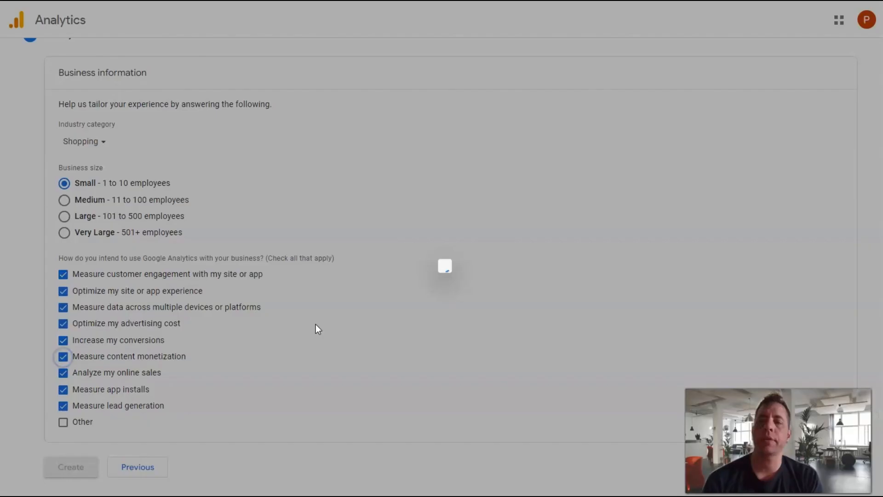
left_click(301, 356)
left_click(316, 388)
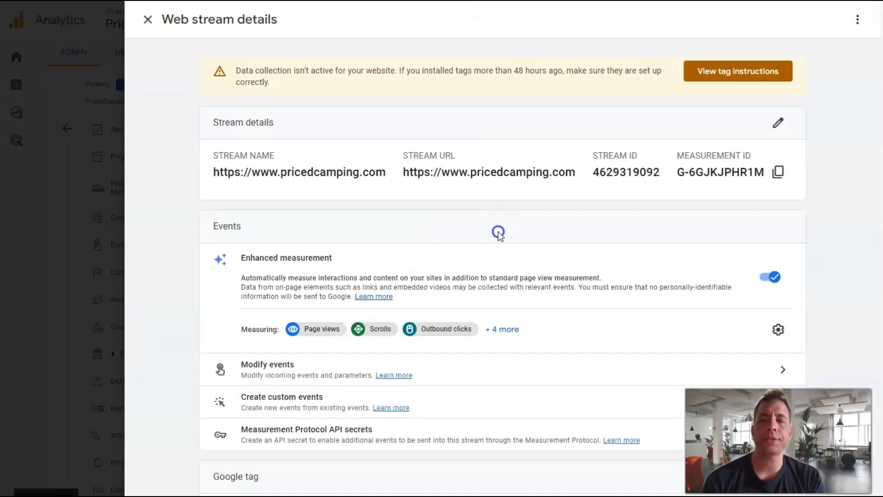
scroll(498, 231, "down", 2)
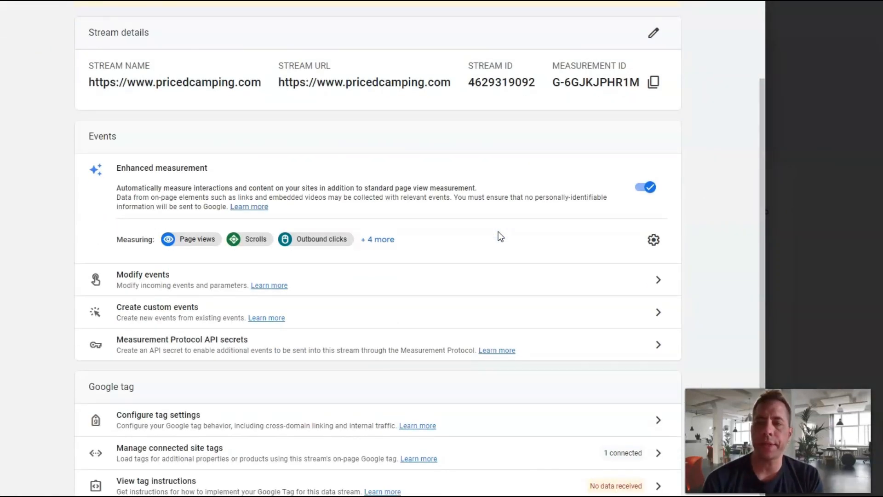
scroll(498, 231, "up", 2)
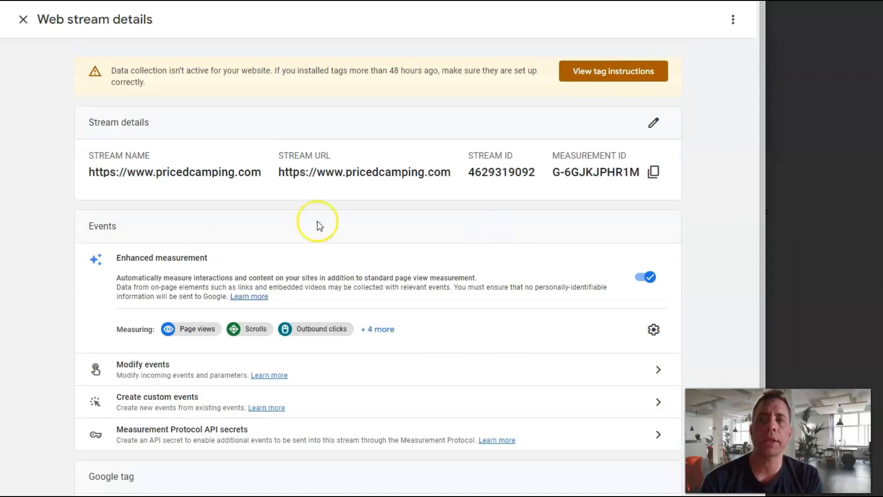
left_click(23, 18)
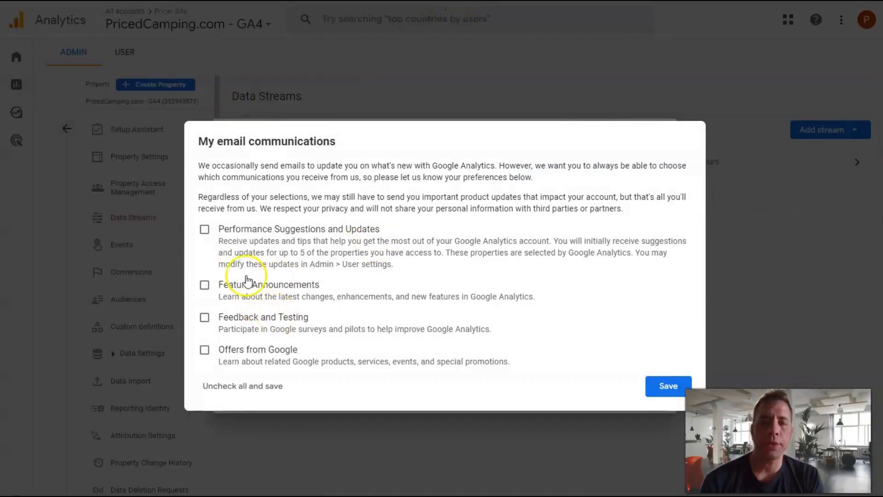
Step: Save the email communication preferences with no options selected and skip connecting an existing Universal Analytics property for now
left_click(669, 386)
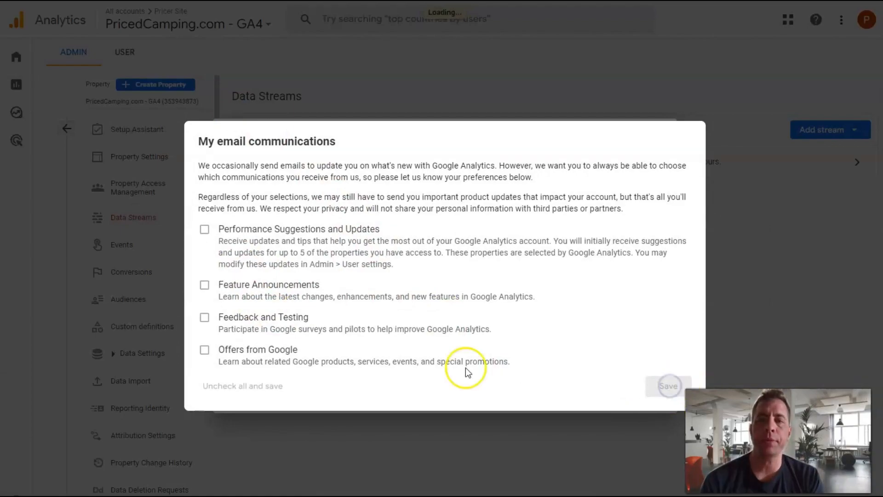
left_click(553, 223)
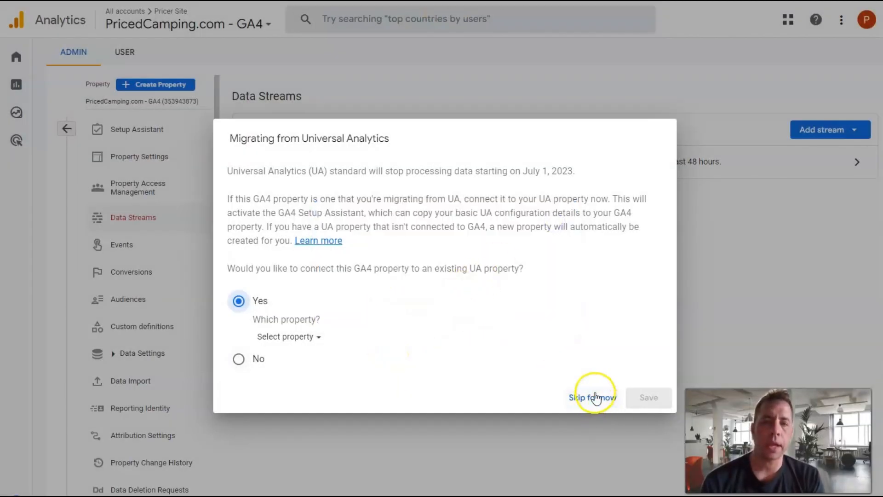
left_click(593, 397)
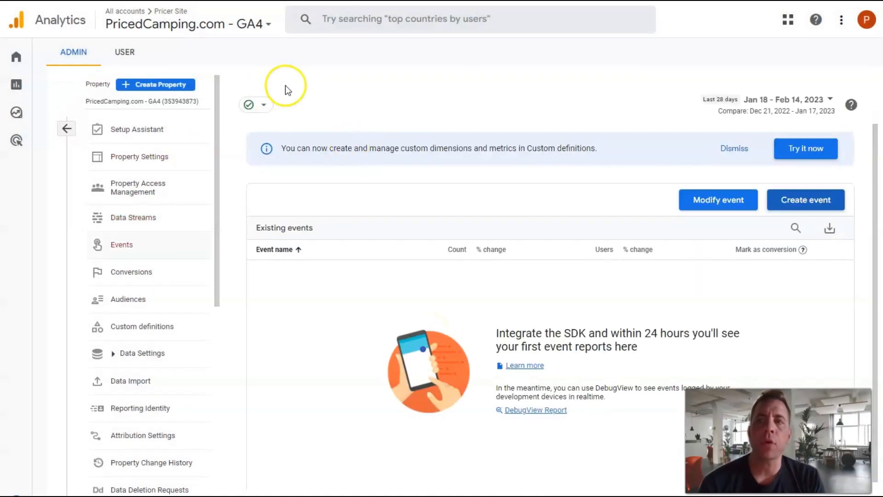
Step: Leave the data streams and open the account and property switcher from the All Web Site Data view to examine the account's properties
left_click(68, 129)
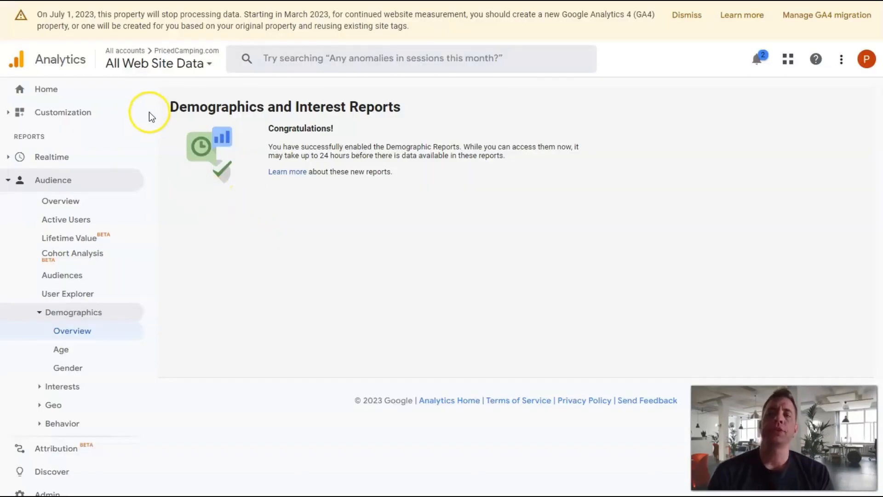
left_click(176, 66)
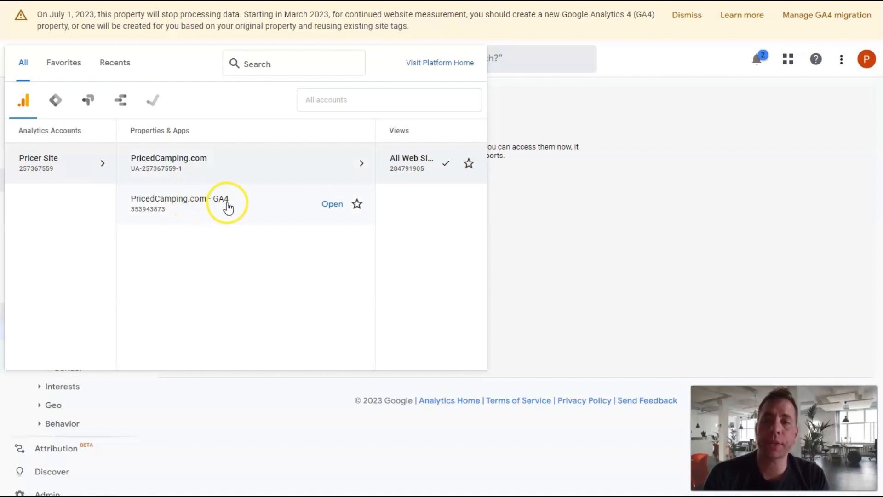
Step: Switch to the Site Kit setup in WordPress, include the Google Analytics connection, and start signing in with Google
left_click(353, 169)
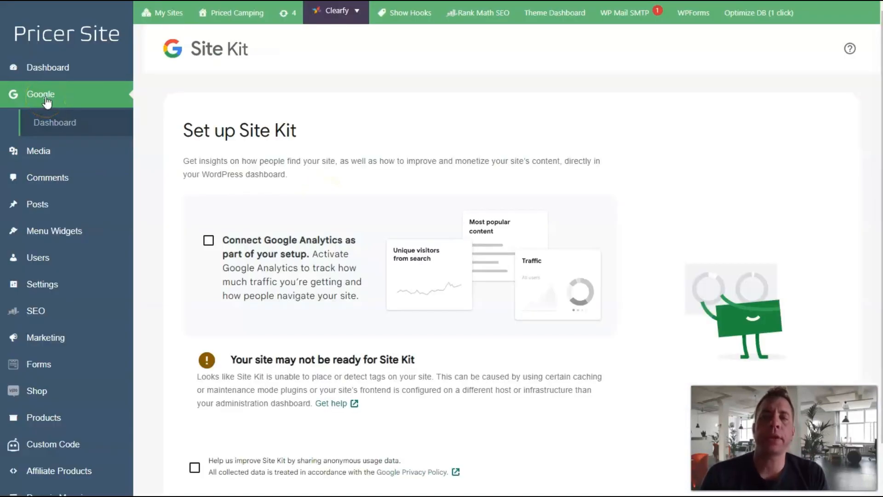
left_click(209, 242)
left_click(203, 272)
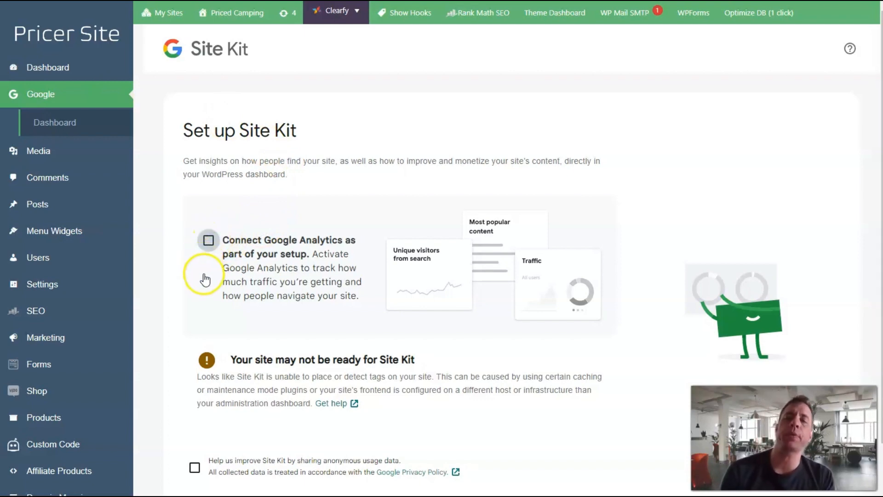
scroll(205, 278, "down", 1)
scroll(205, 278, "down", 3)
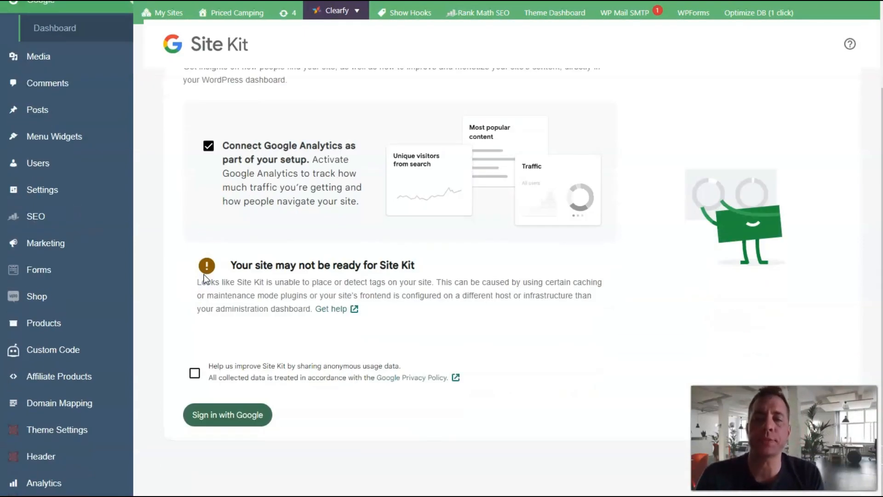
left_click(229, 415)
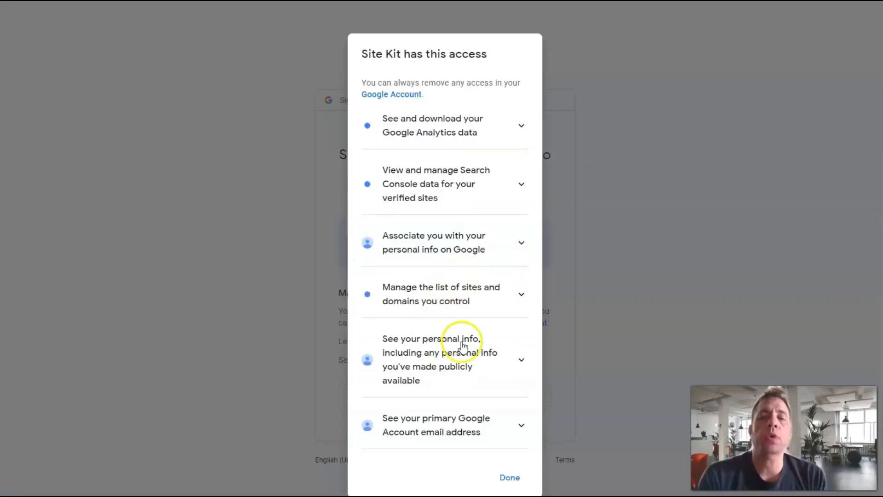
Step: Close Site Kit's list of existing permissions, continue the Google authorization, and allow Priced Camping to show metrics in its dashboard
left_click(585, 290)
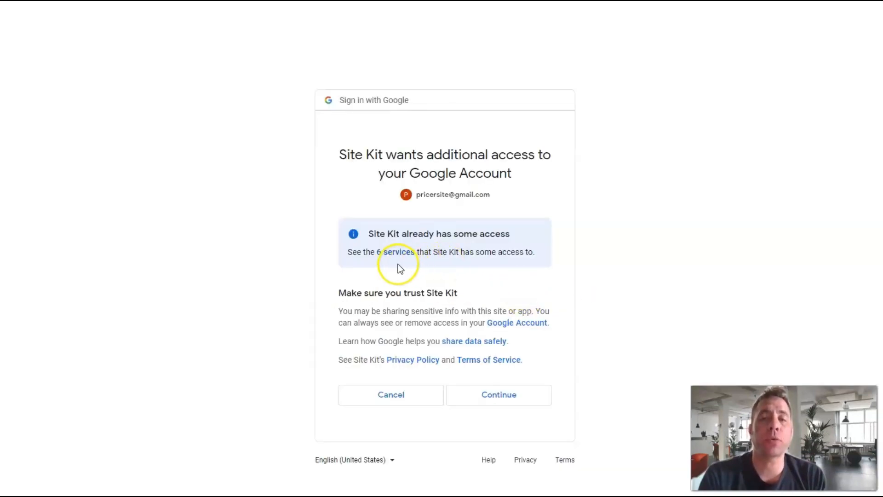
left_click(496, 397)
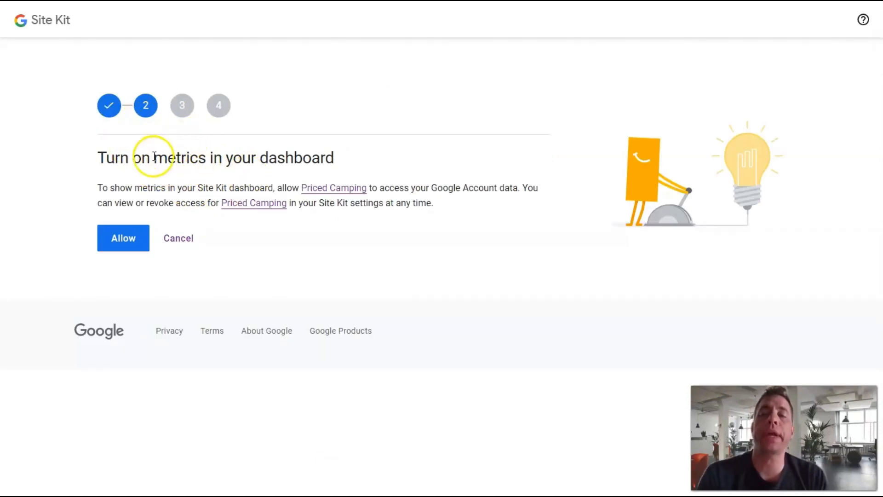
left_click(125, 242)
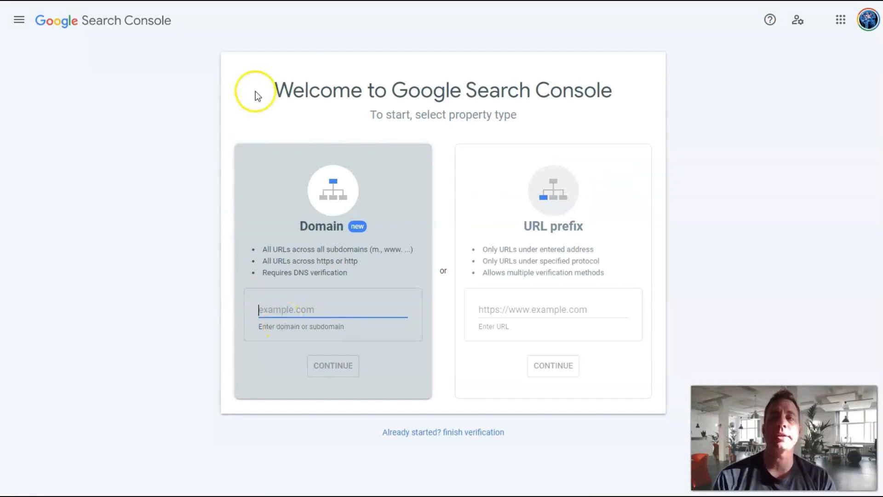
Step: Add pricedcamping.com as a Domain property in Google Search Console and start using the new property
type("https://www.pricedcamping.com/")
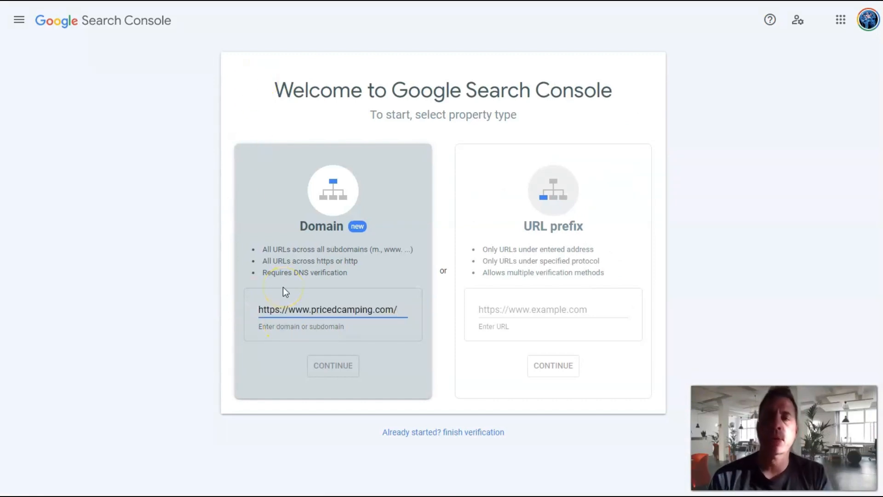
left_click_drag(311, 309, 217, 320)
key("BackSpace")
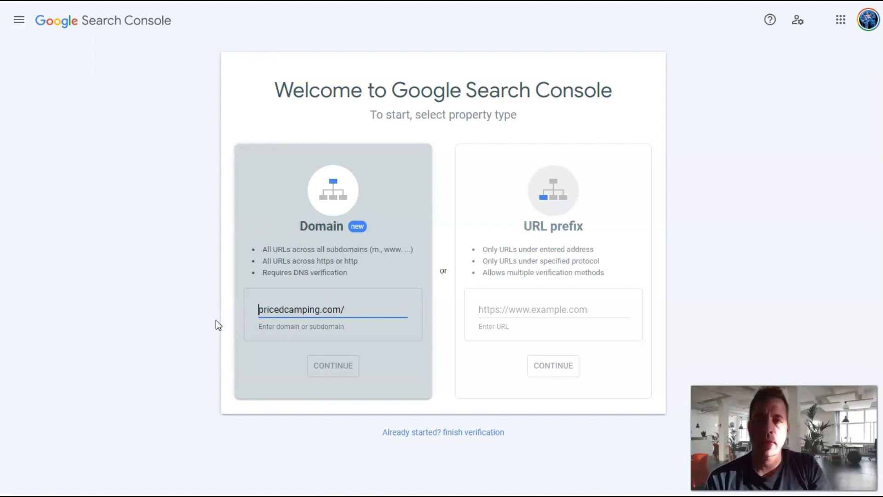
key("BackSpace")
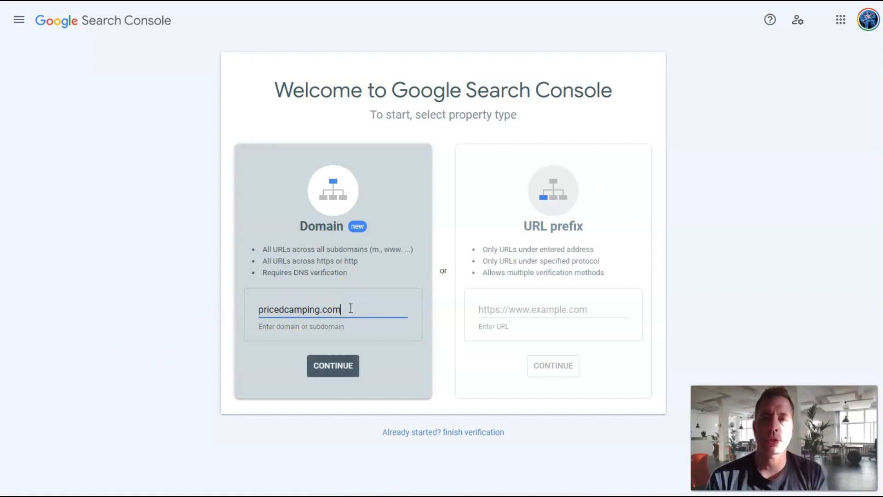
left_click(333, 368)
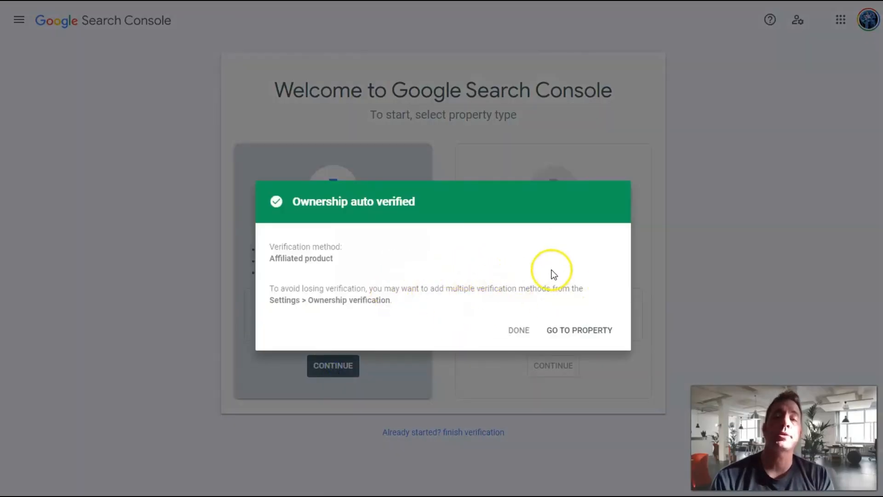
left_click(575, 335)
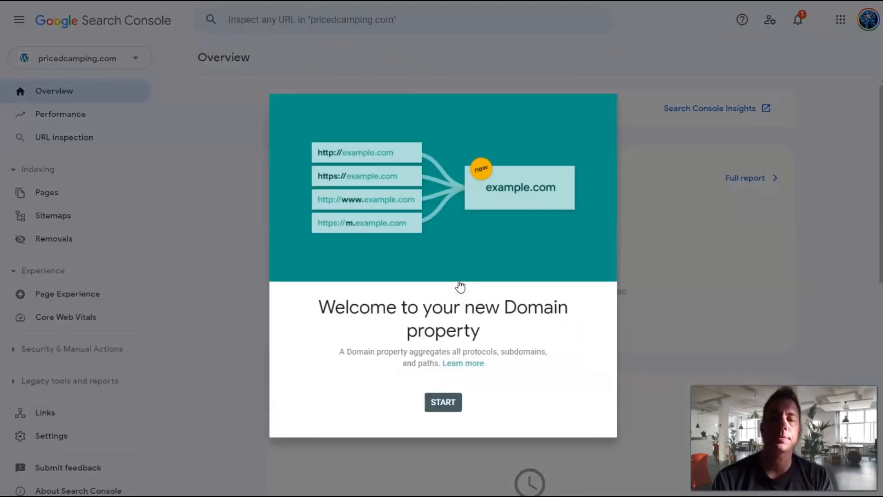
left_click(444, 404)
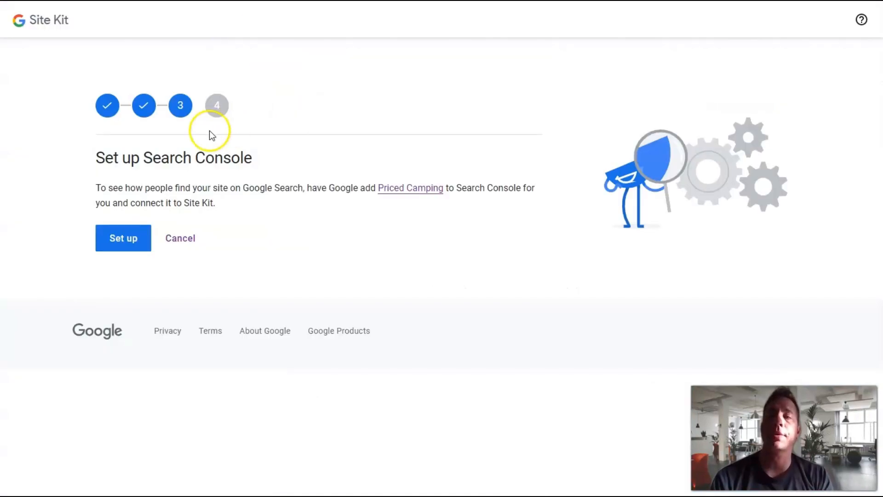
Step: Back in Site Kit, set up Search Console for Priced Camping and choose Pricer Site as the Analytics account
left_click(132, 247)
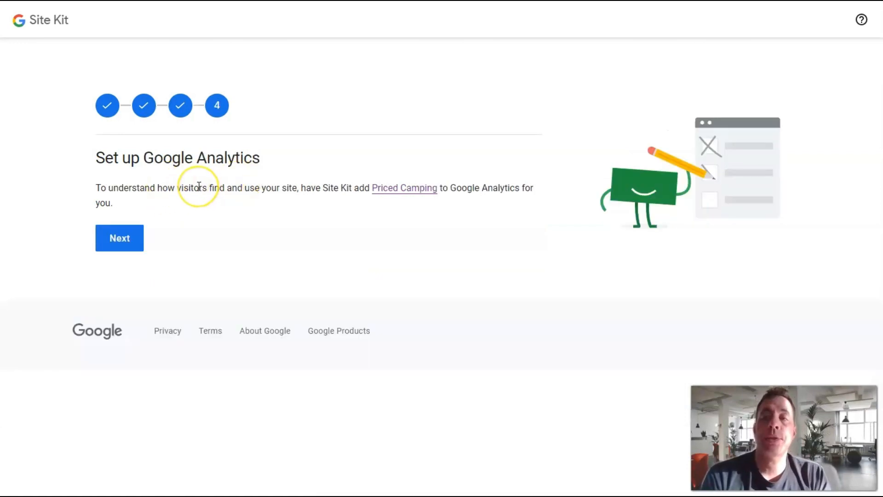
left_click(124, 241)
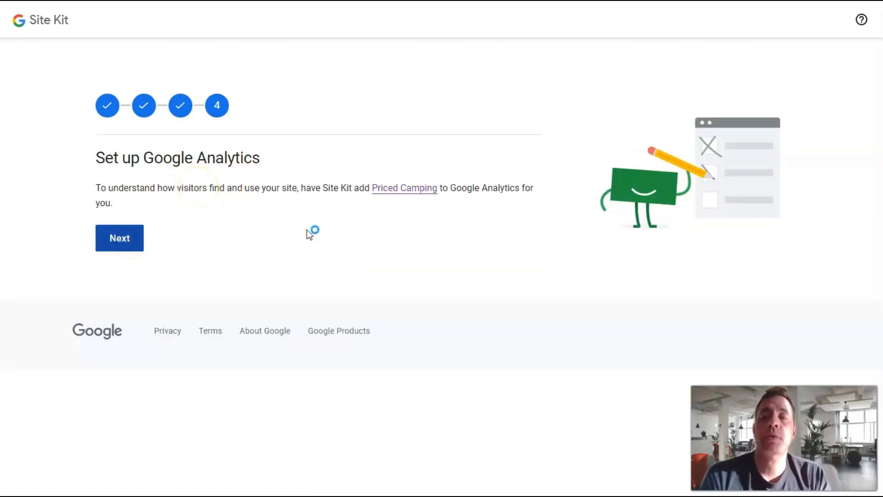
left_click(245, 193)
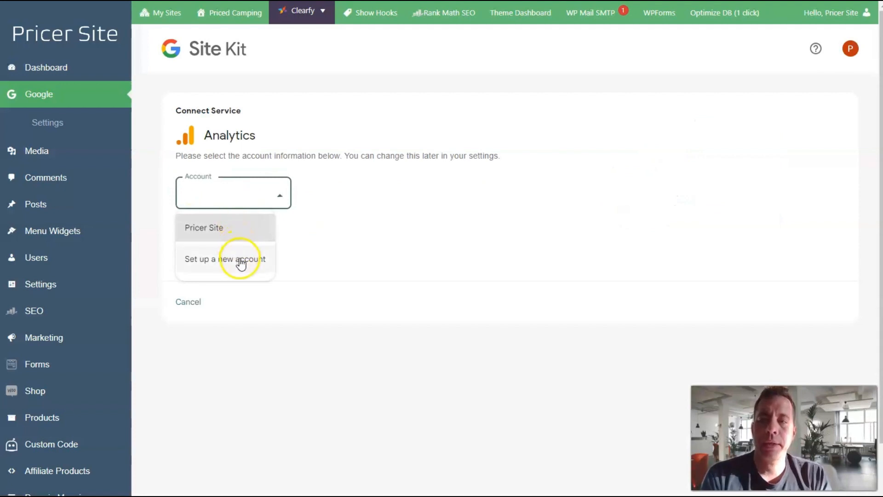
left_click(218, 236)
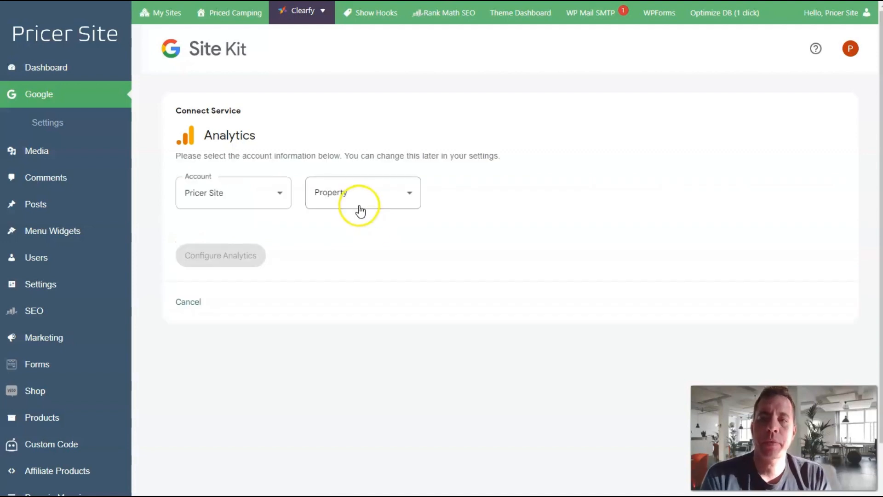
Step: Select the PricedCamping.com Universal Analytics property, pair it with PricedCamping.com - GA4, and configure Analytics
left_click(355, 209)
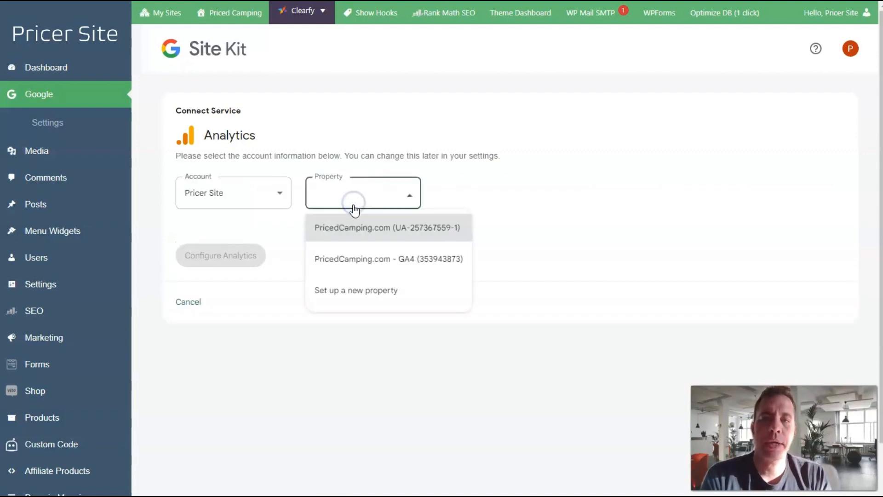
left_click(381, 265)
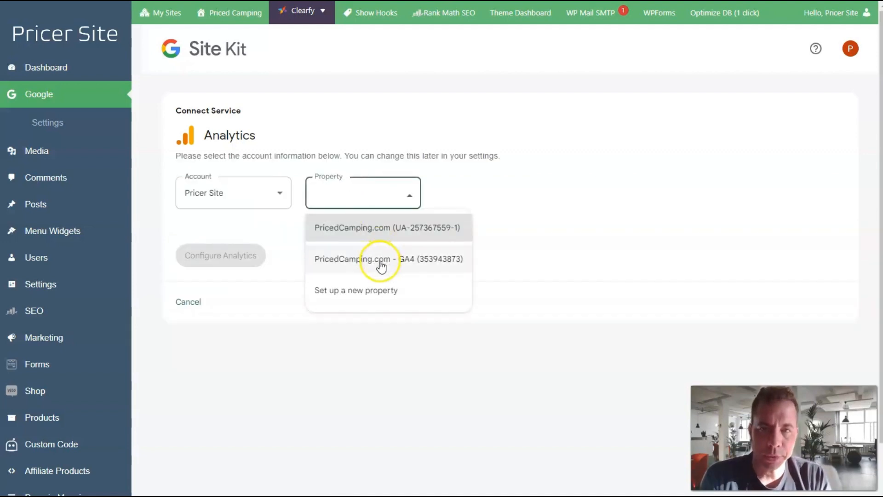
left_click(386, 234)
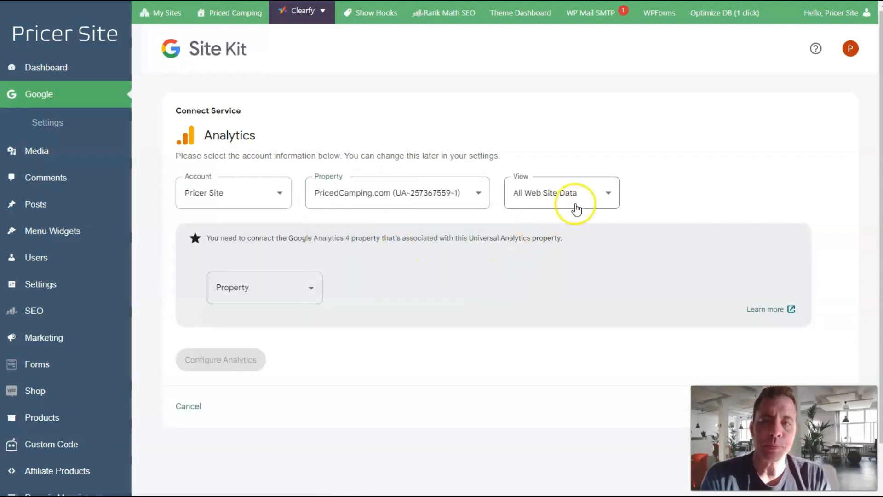
left_click(296, 295)
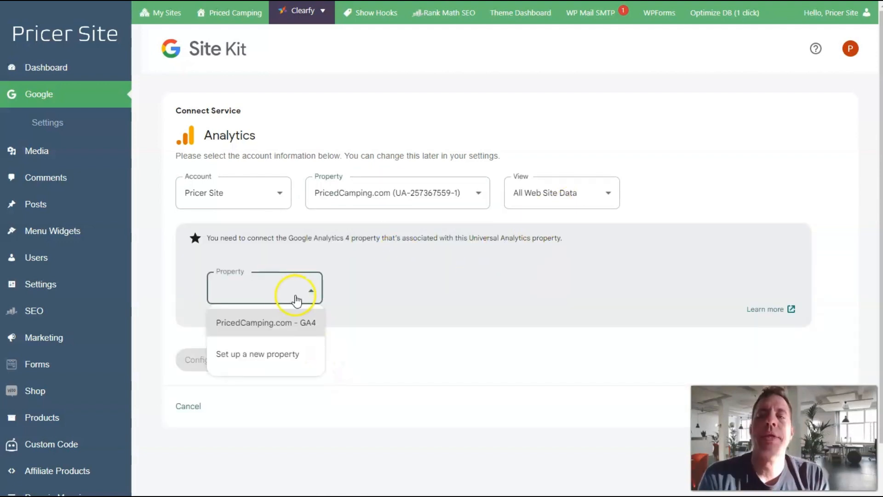
left_click(287, 324)
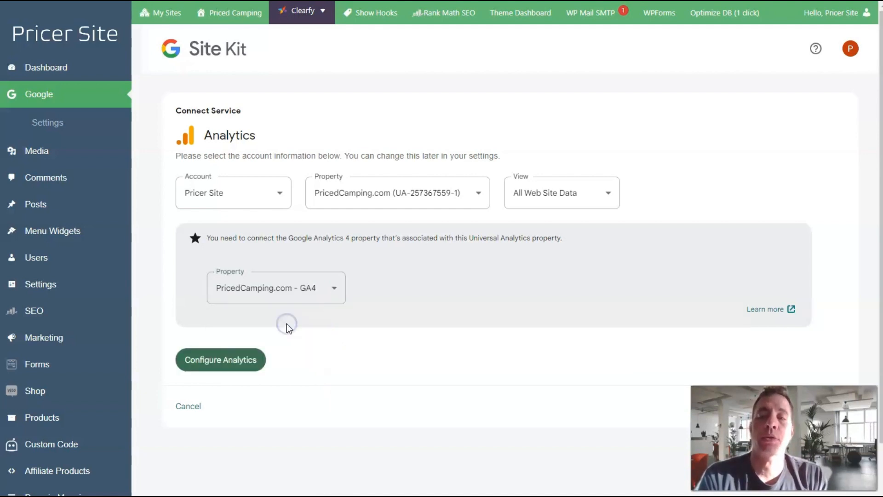
left_click(228, 364)
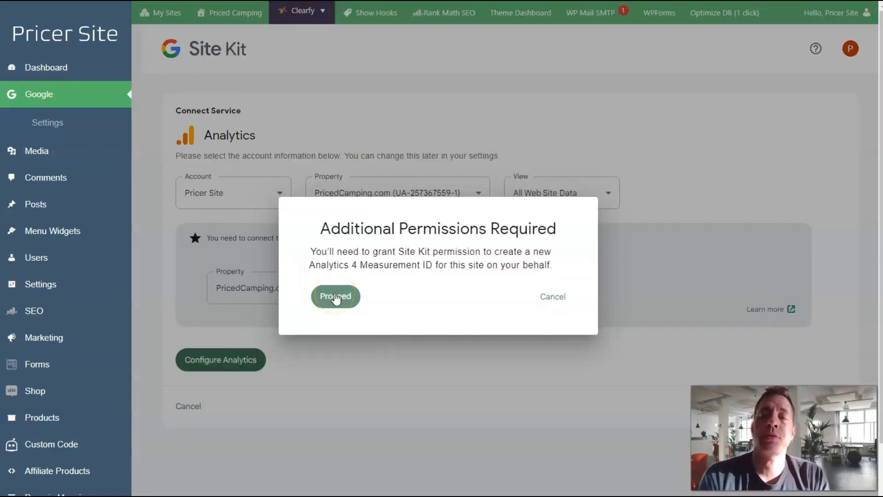
Step: Authorize Site Kit to edit Google Analytics management entities in the Google account
left_click(336, 296)
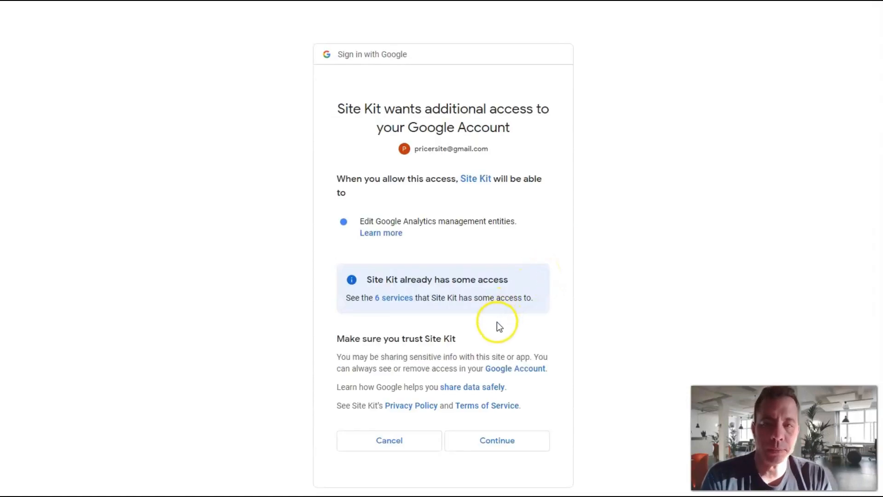
left_click(498, 442)
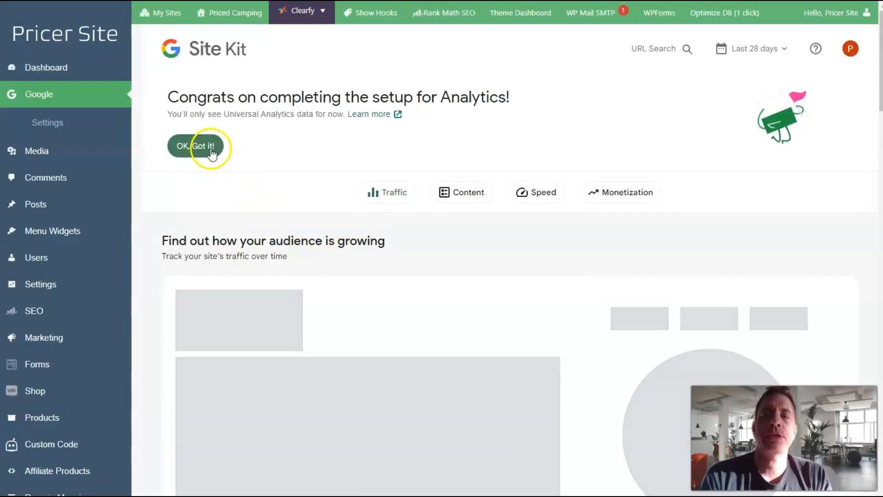
Step: Open Site Kit's connected services settings and examine the Search Console and Analytics connection details
left_click(211, 152)
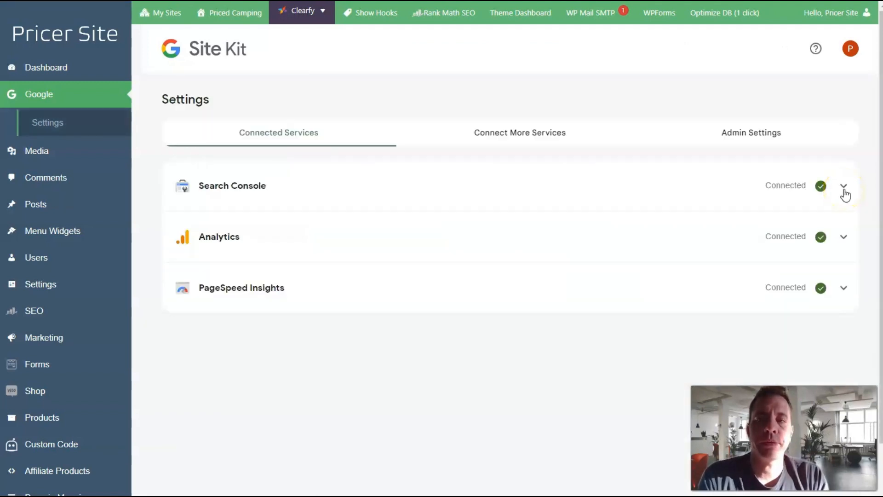
left_click(844, 190)
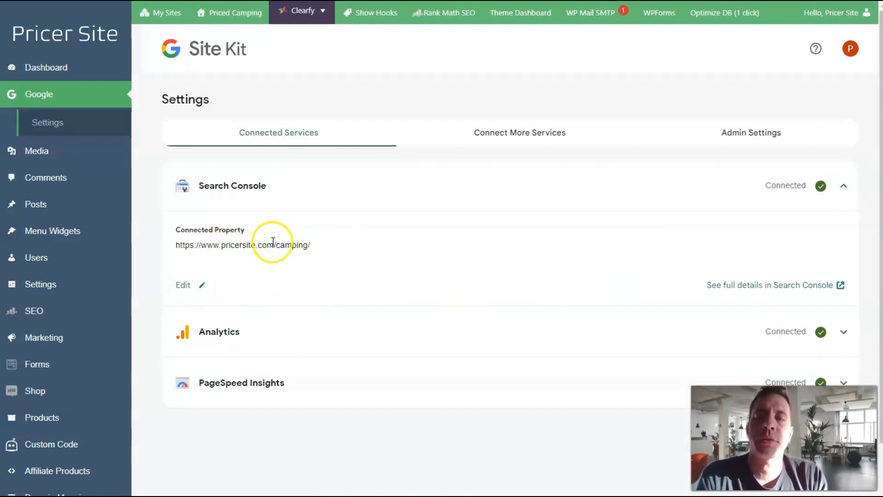
left_click(844, 331)
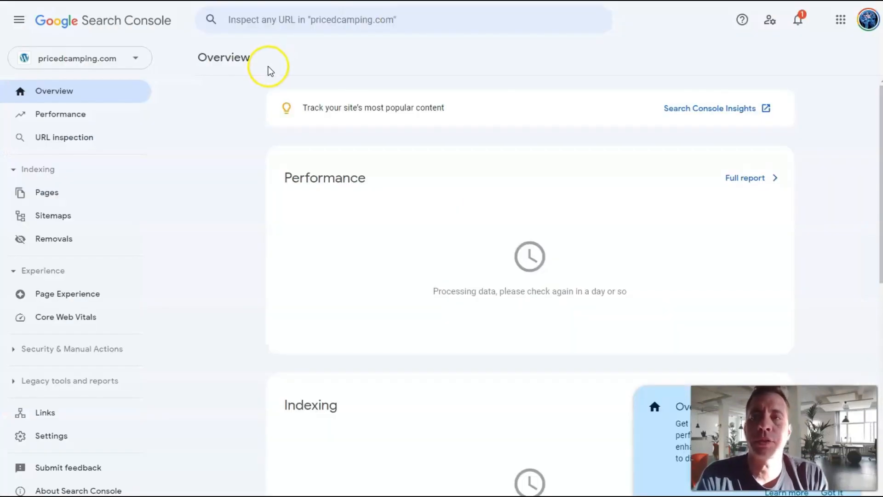
Step: Switch to Google Search Console and open the Sitemaps page for the pricedcamping.com property
left_click(249, 89)
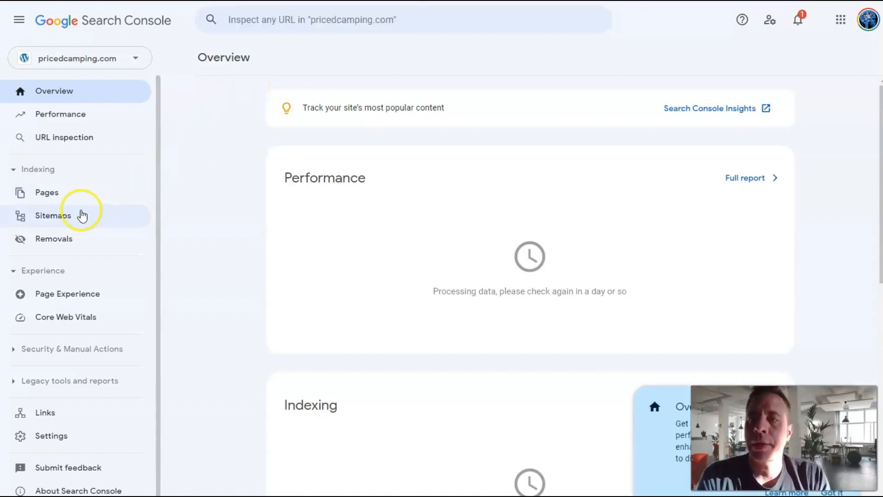
left_click(67, 216)
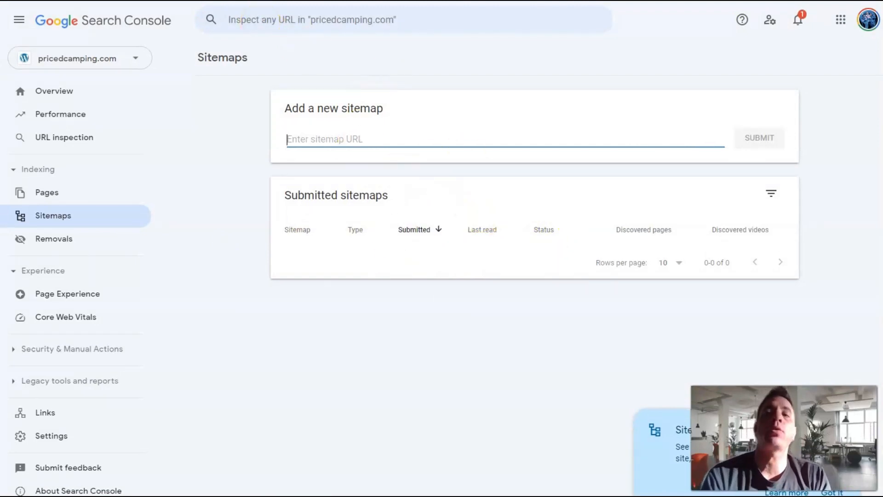
Step: Switch to the WordPress admin, open Rank Math's sitemap settings, and copy the sitemap_index.xml part of the sitemap index address
left_click(138, 0)
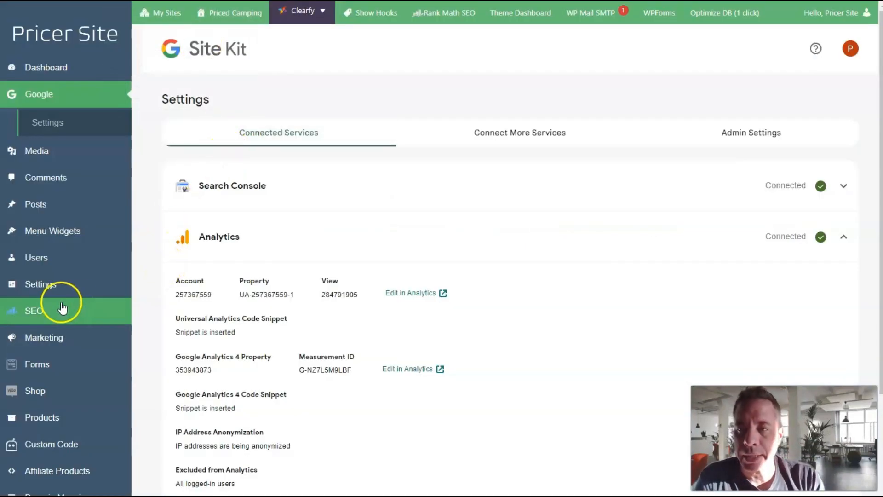
mouse_move(52, 312)
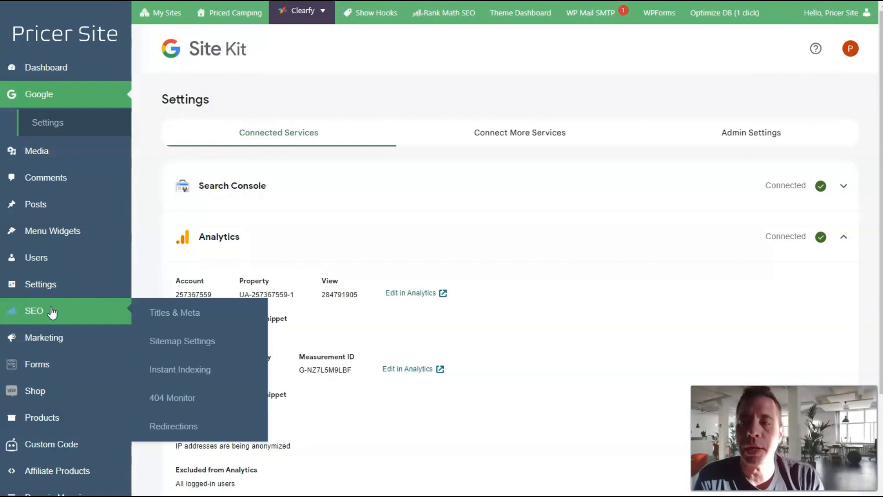
left_click(188, 346)
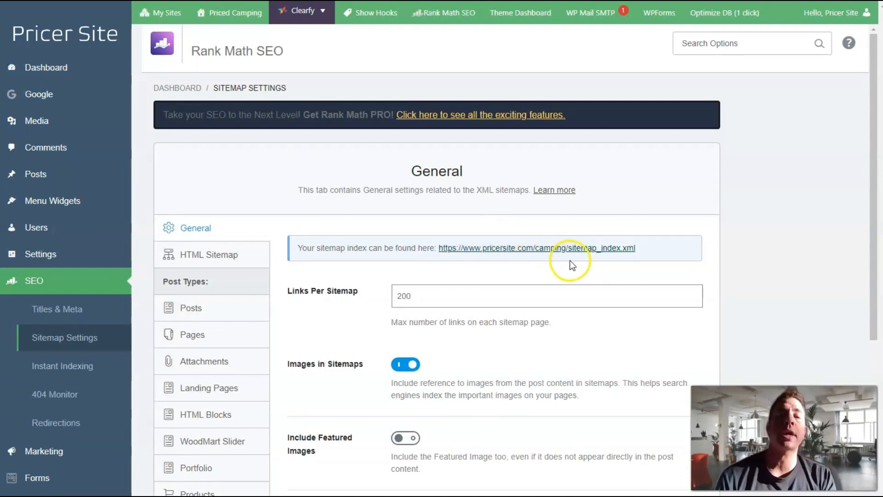
left_click_drag(642, 250, 568, 249)
key("ctrl+c")
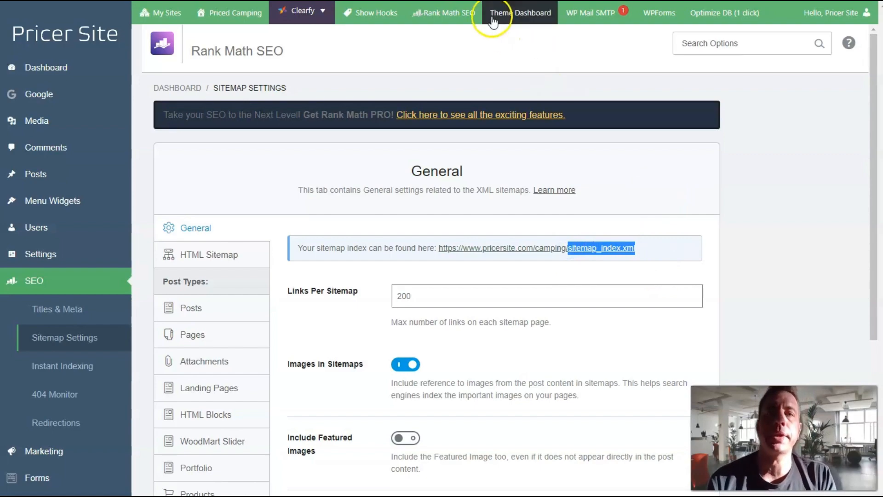
key("ctrl+Tab")
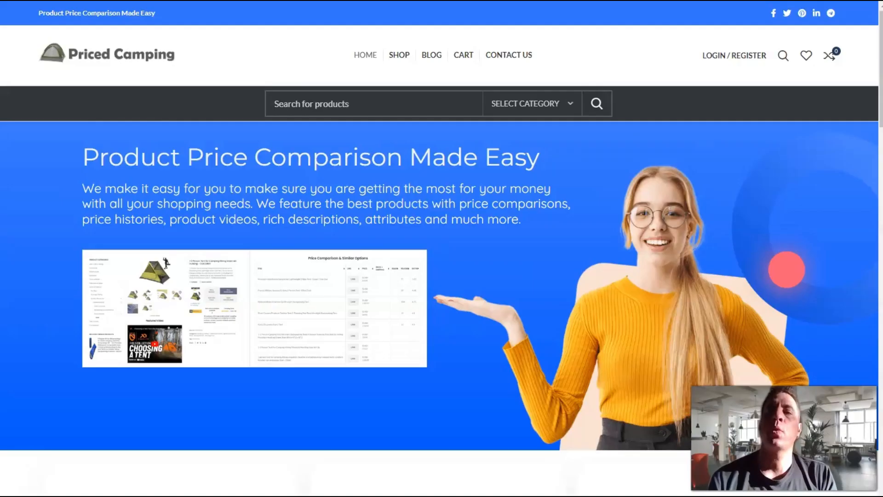
key("ctrl+l")
key("End")
key("ctrl+v")
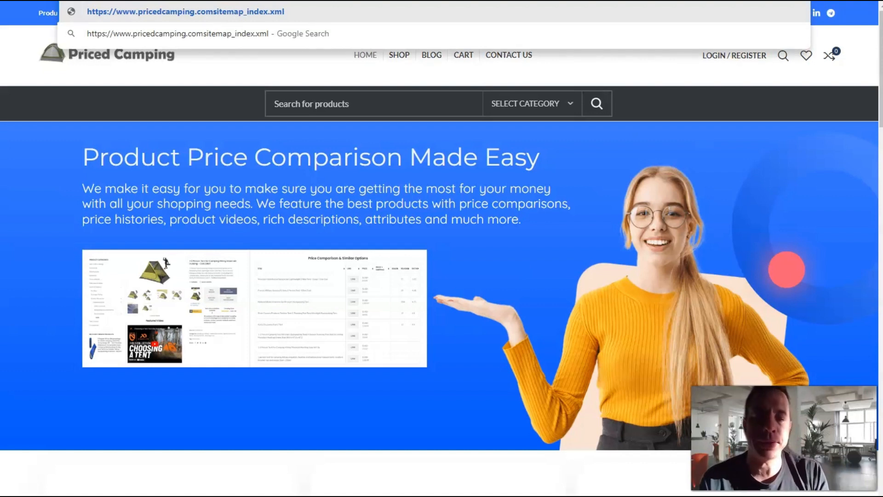
type("/")
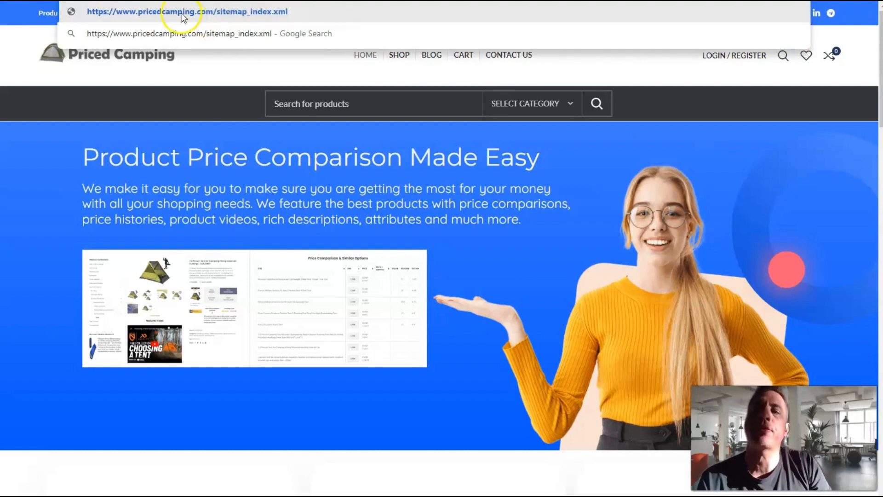
key("Return")
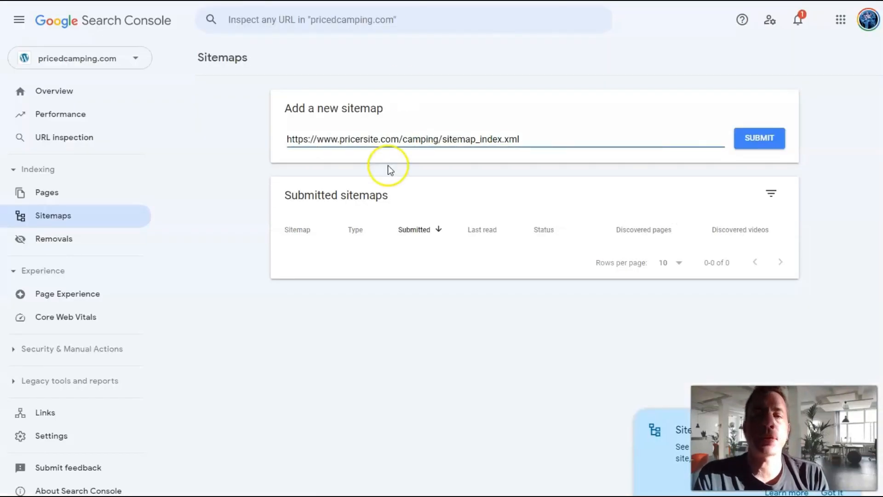
triple_click(395, 137)
type("https://www.pricedcamping.com/sitemap_index.xml")
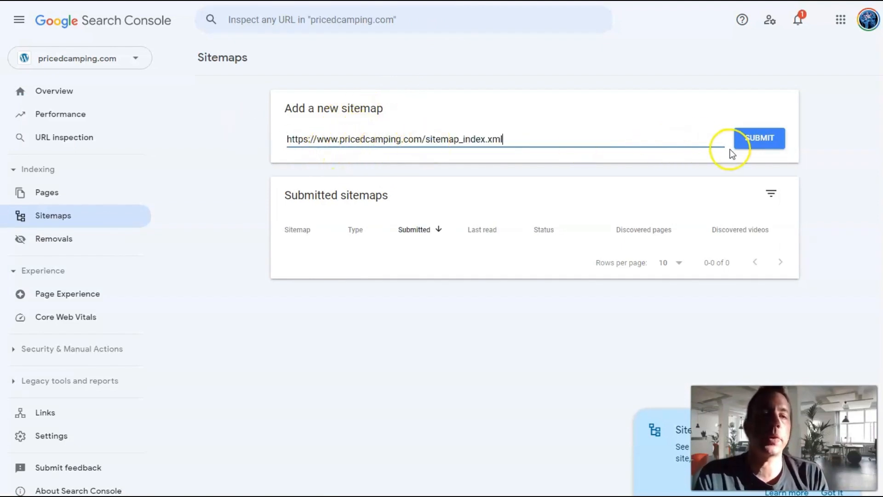
left_click(755, 146)
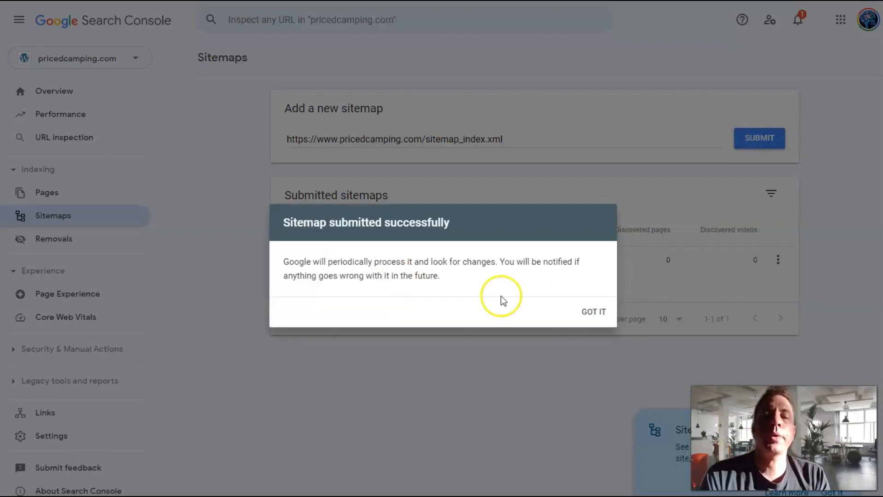
left_click(593, 314)
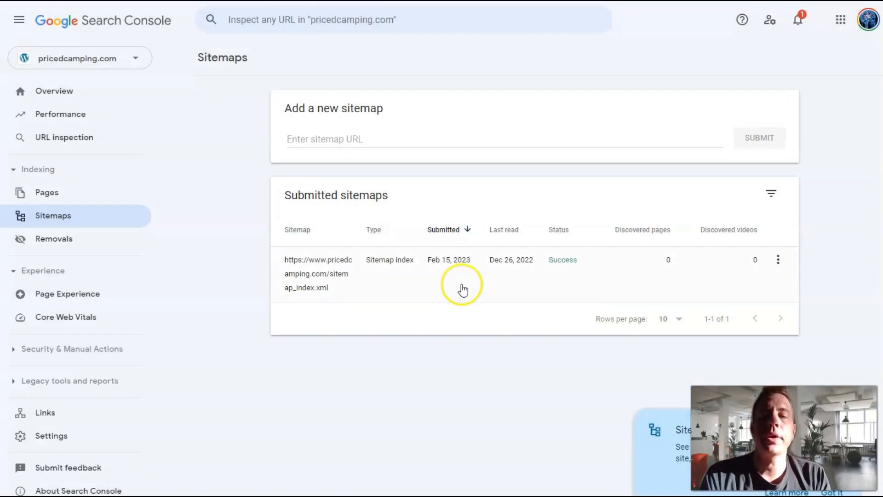